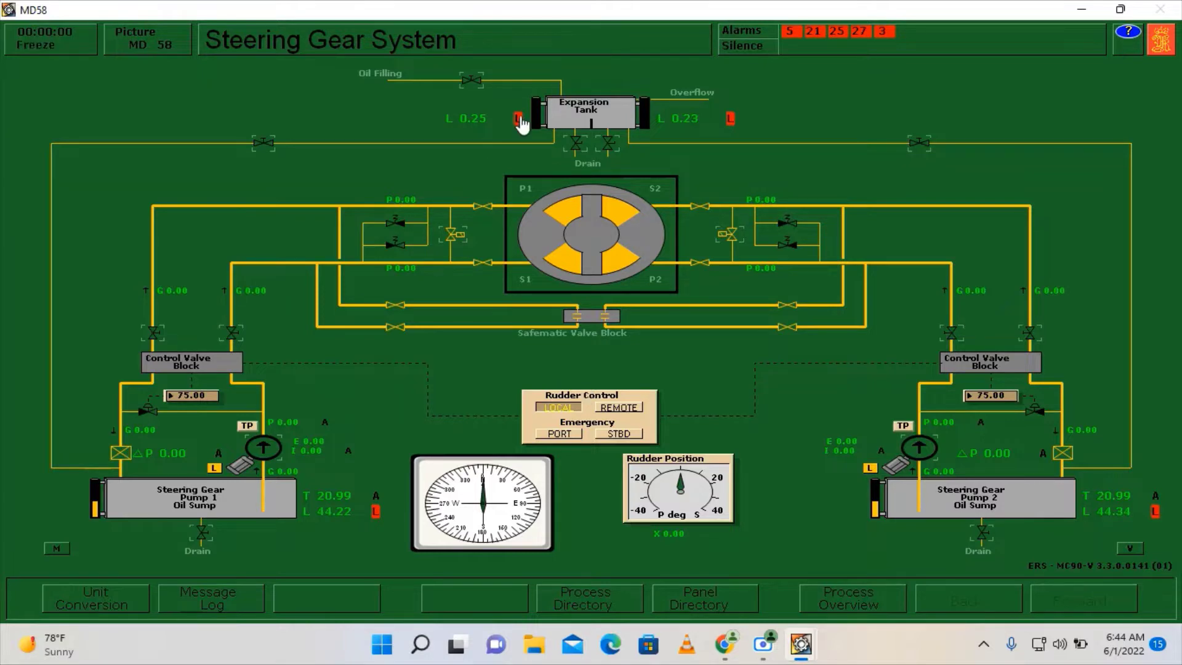
Check the expansion tank 1 level, which shows a low-level alarm at 0.25 %.
mouse_move(518, 118)
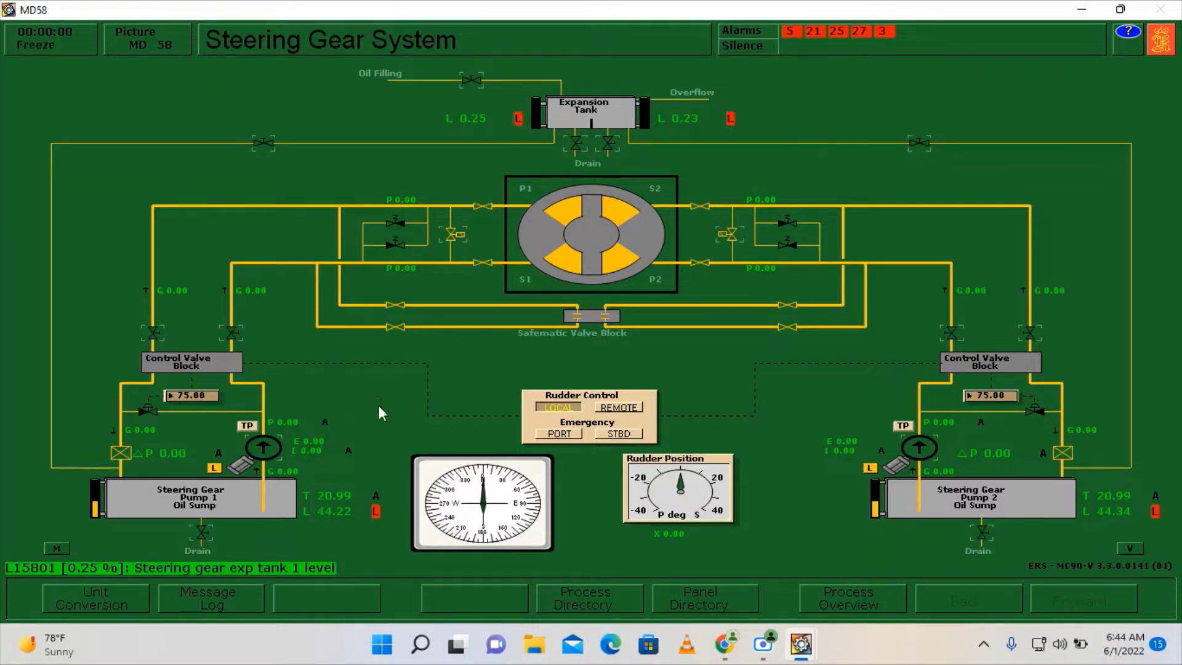
Go through the Process Display Directory to picture 58, Steering Gear System.
click(576, 606)
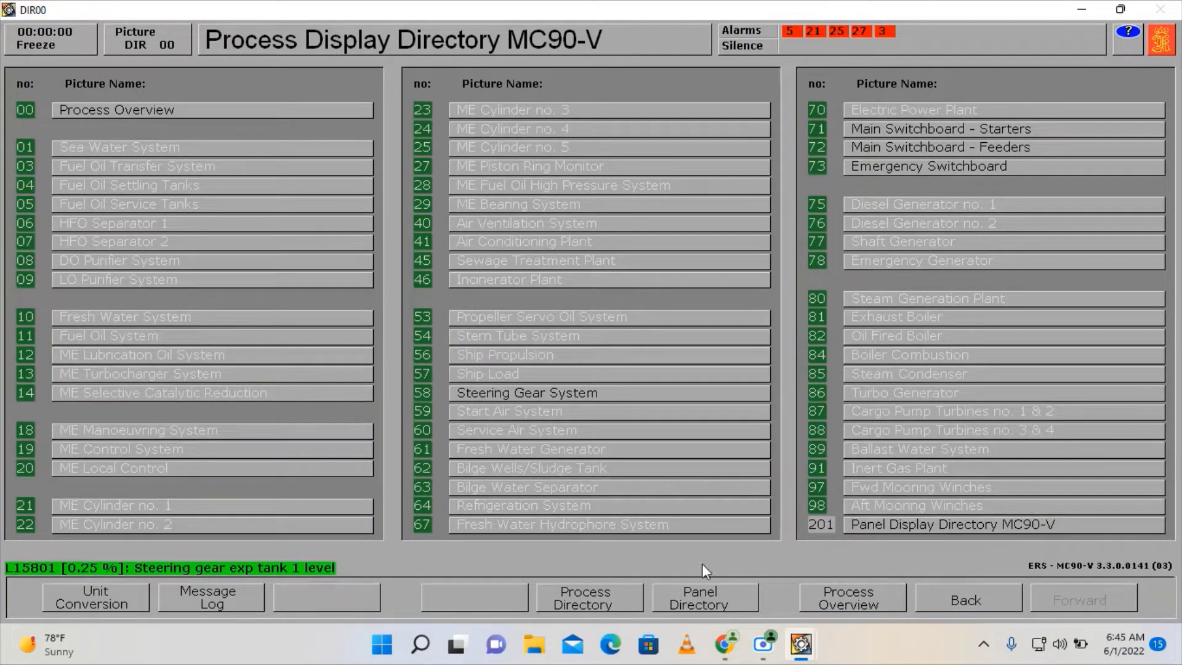
click(554, 396)
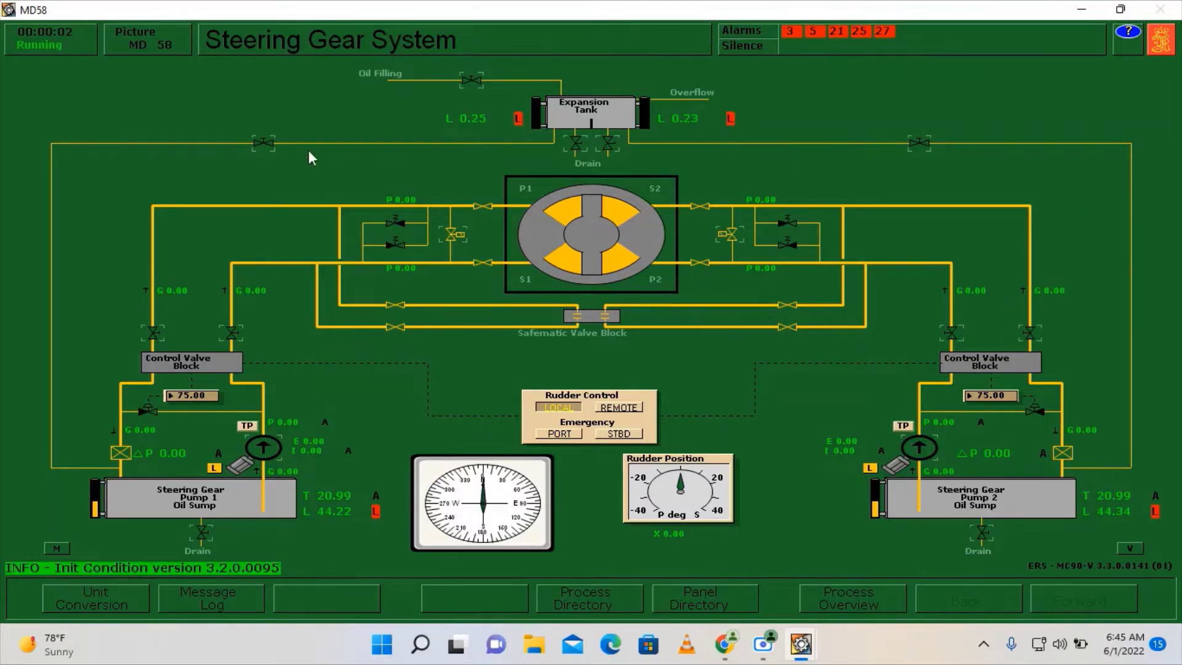
Open shut-off valves V15817 and V15818, dismiss the E-Coach warning, and open the oil filling valve.
click(265, 144)
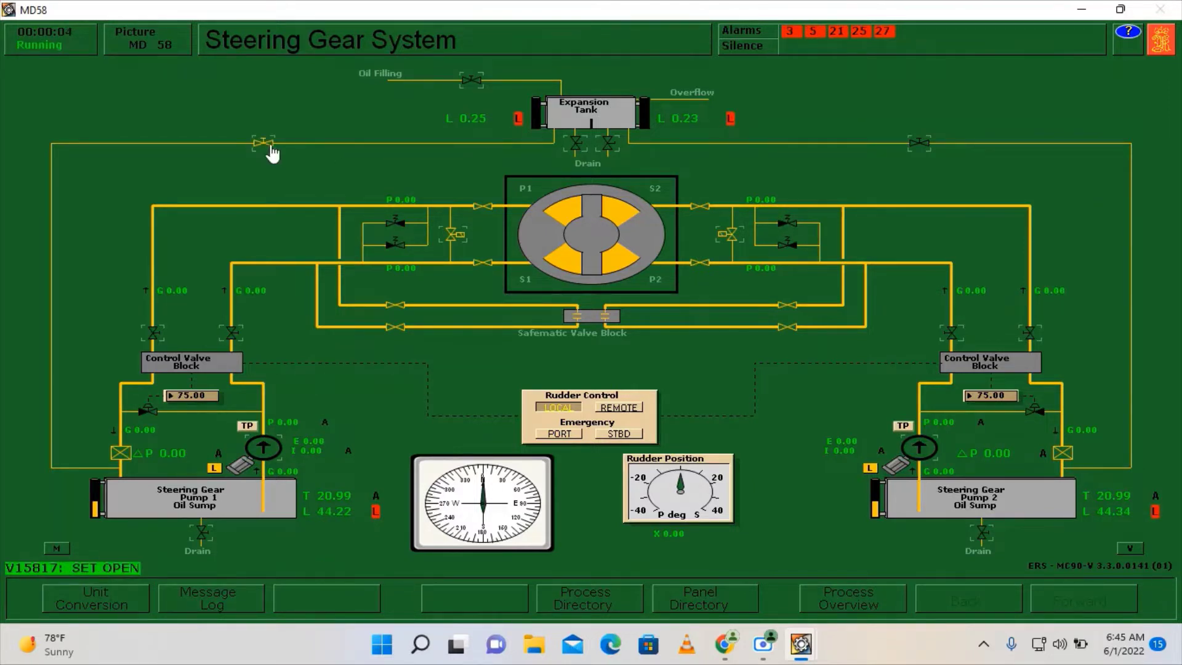
click(915, 145)
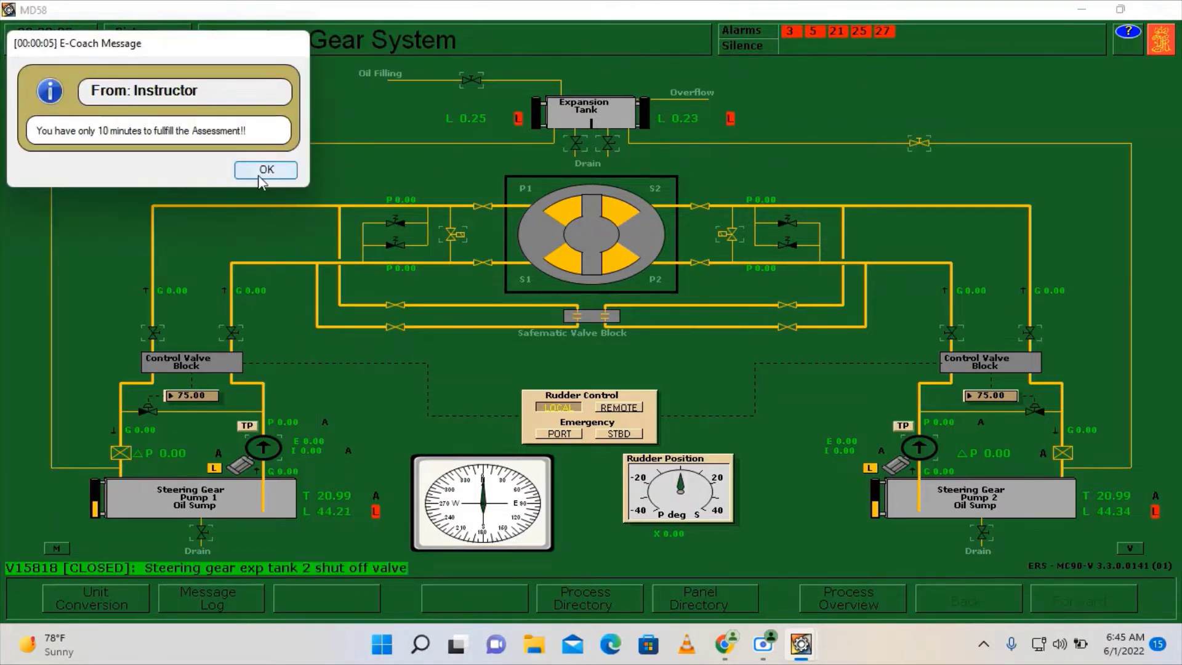
click(261, 173)
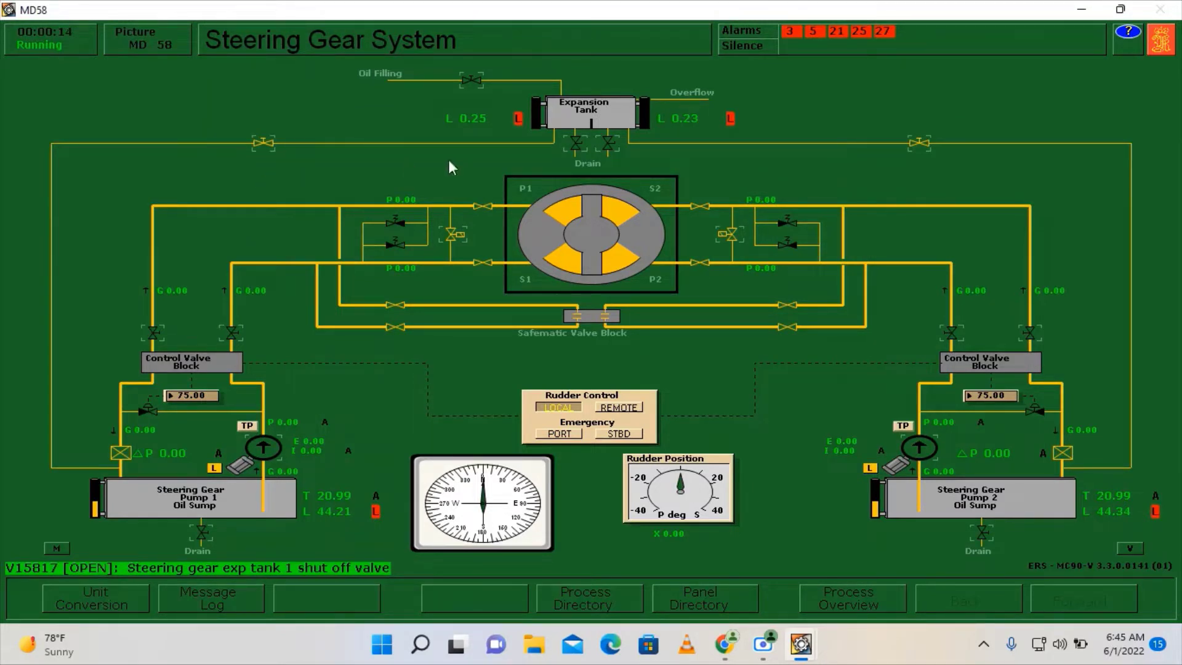
click(469, 82)
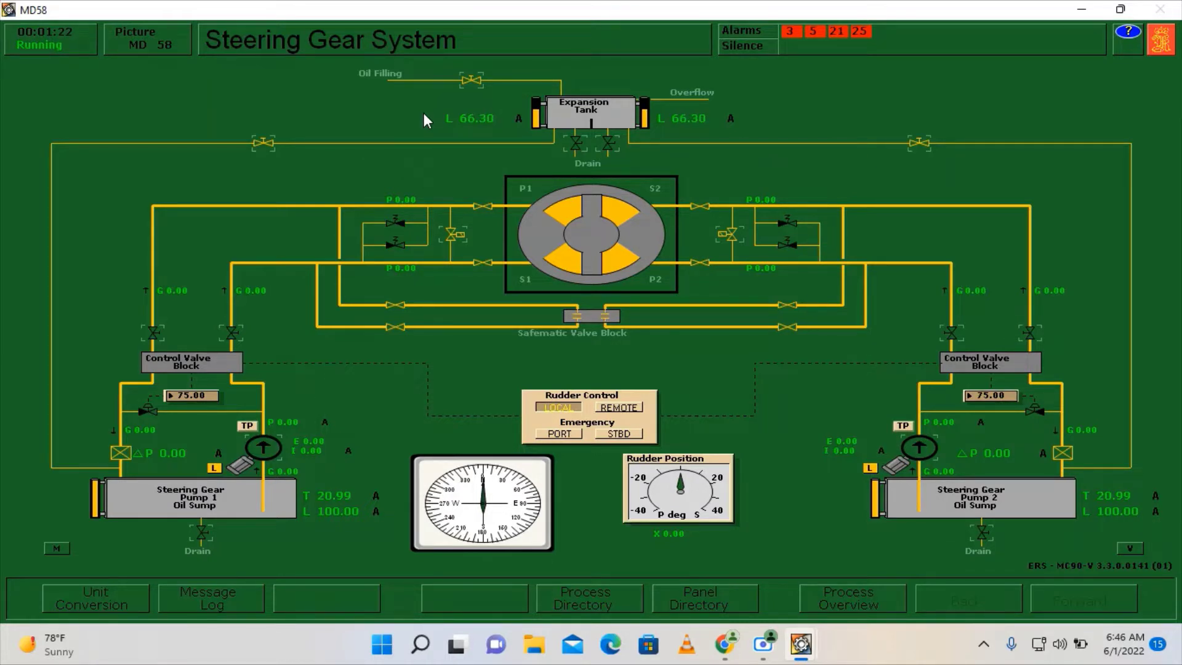
Close the oil filling valve and open the shut-off valves on both control valve blocks.
click(472, 86)
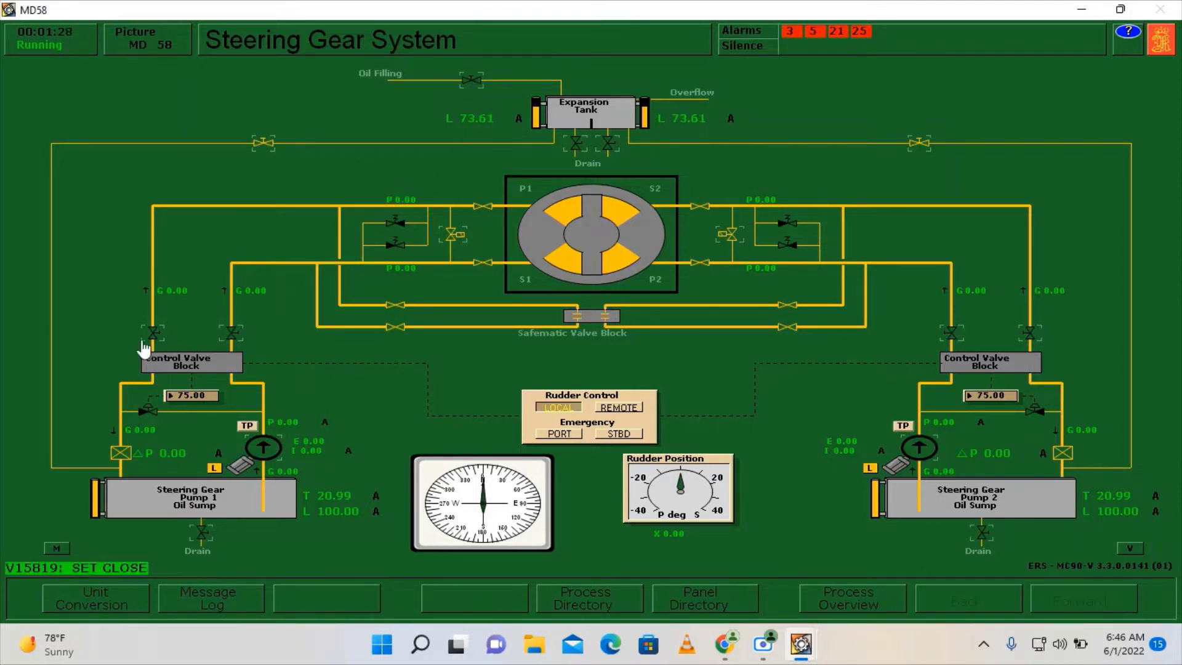
click(152, 335)
click(234, 336)
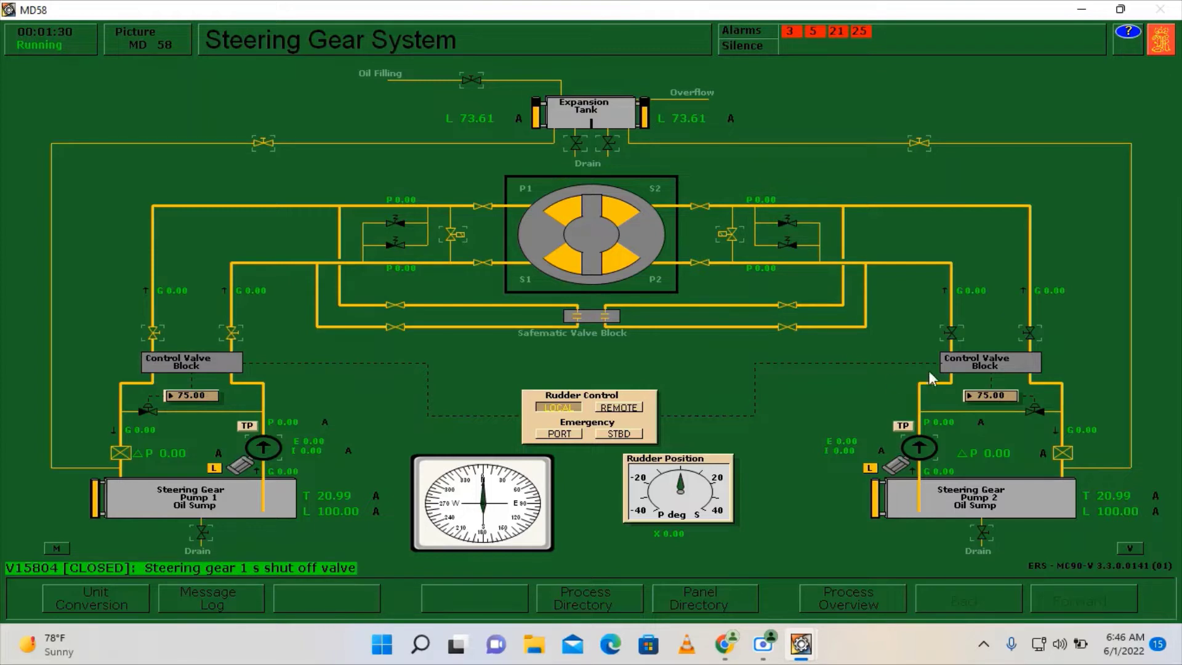
click(950, 337)
click(1032, 336)
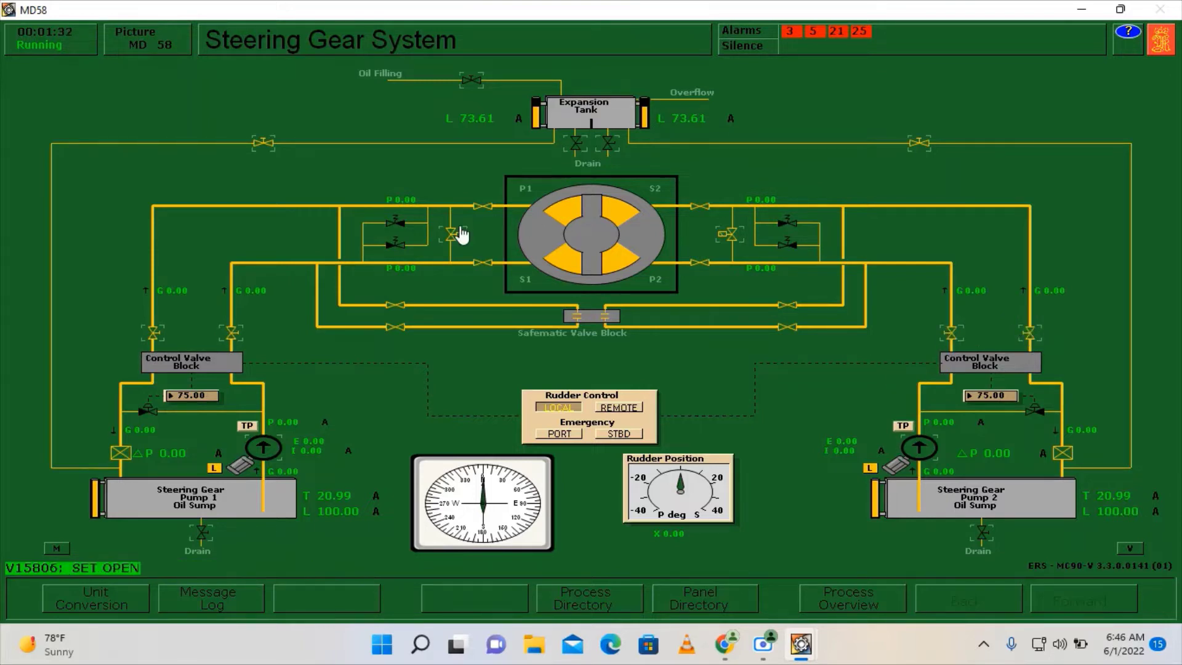
Close steering gear 2 bypass valve, open the Safematic valve block, and give pump 1 a start command.
click(729, 234)
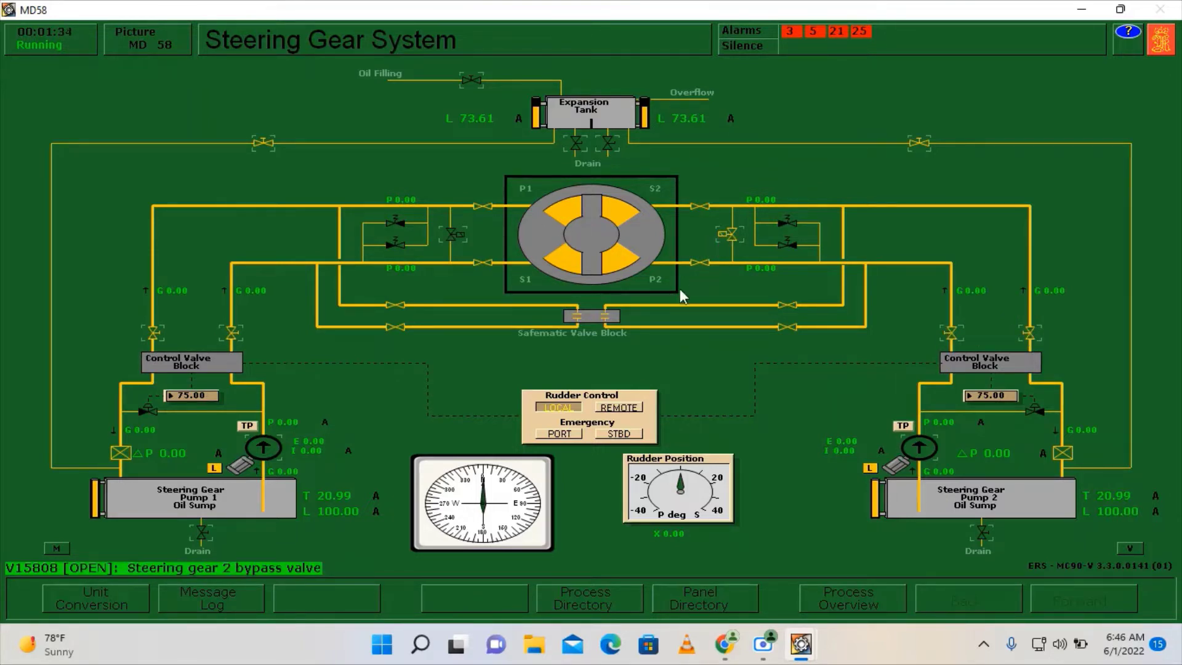
click(592, 322)
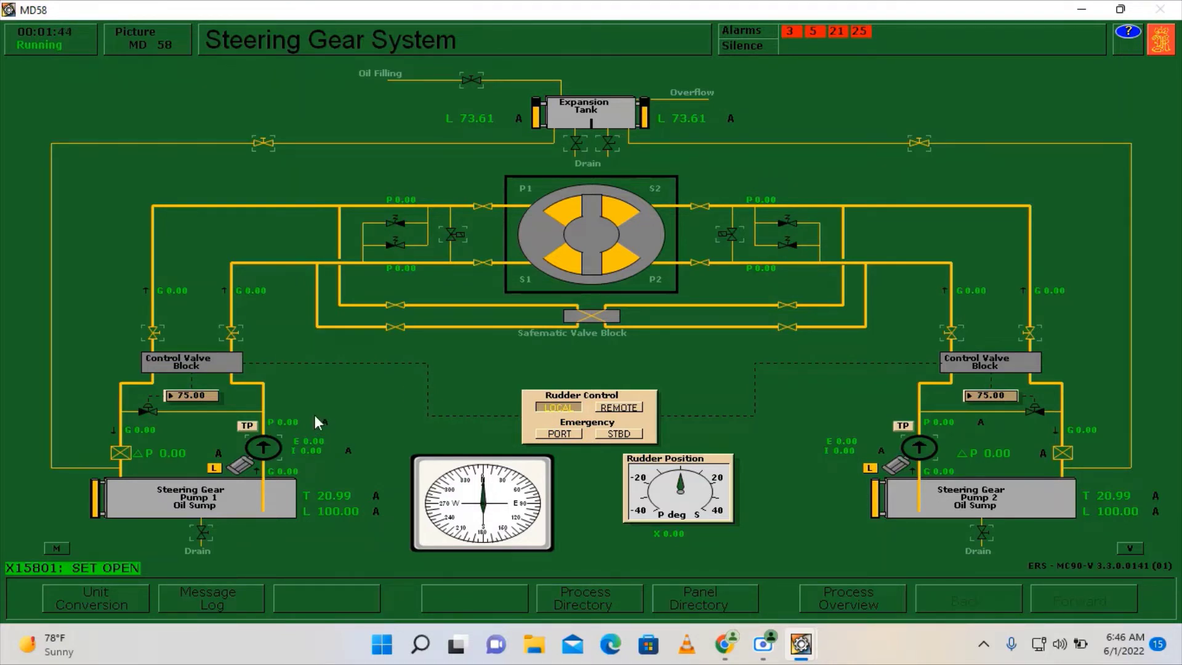
click(269, 454)
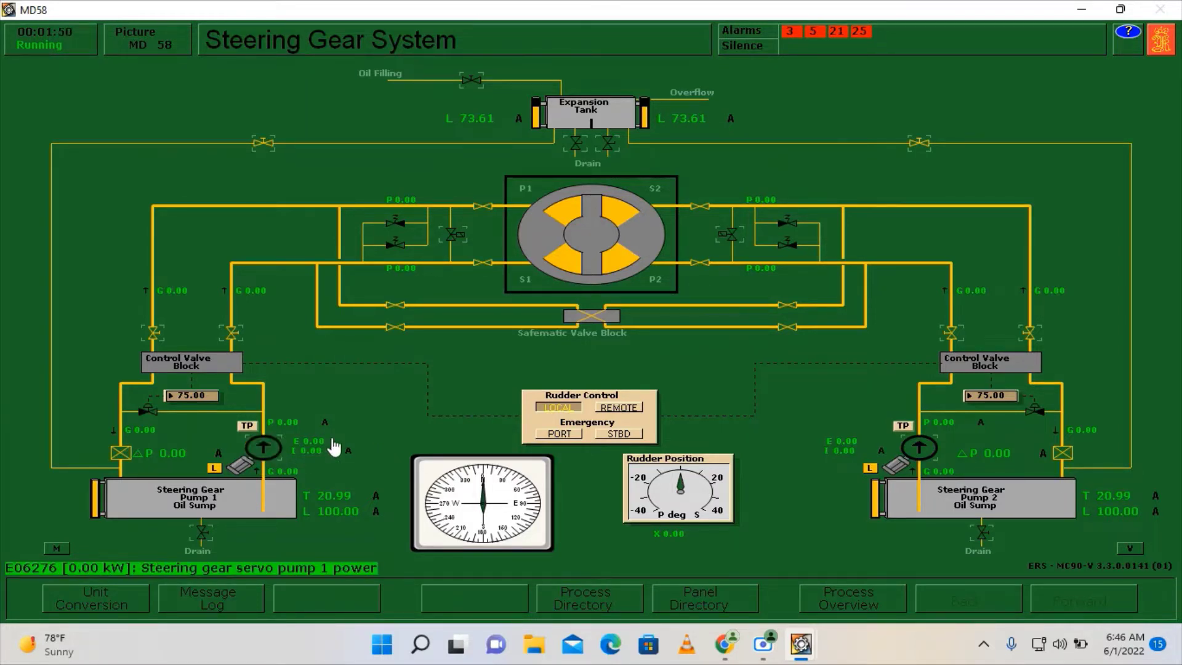
Switch the Steering Gear 1 feeder IN on picture 72, Main Switchboard - Feeders, then return to picture 58.
click(619, 607)
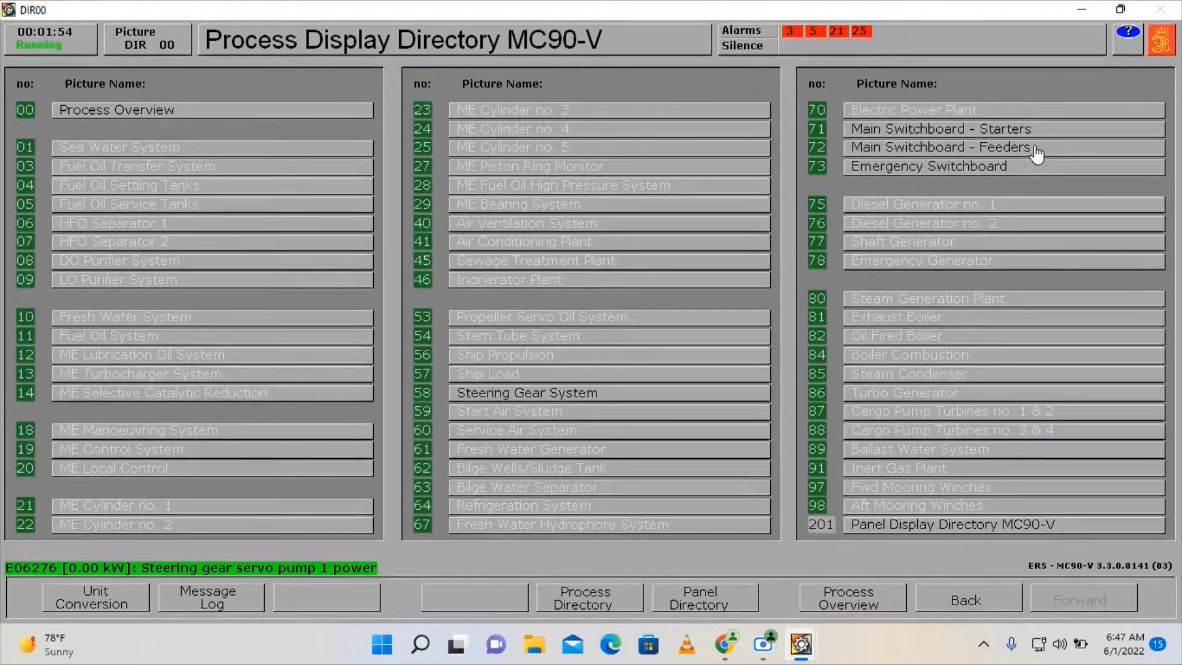
click(1036, 149)
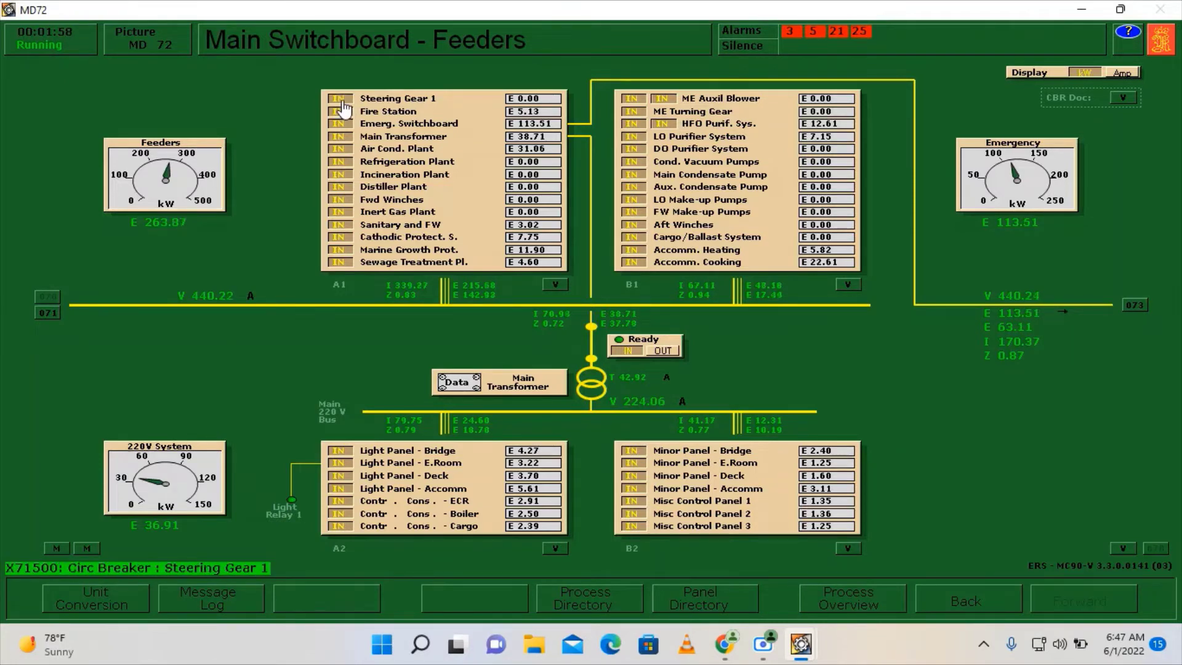
click(1137, 306)
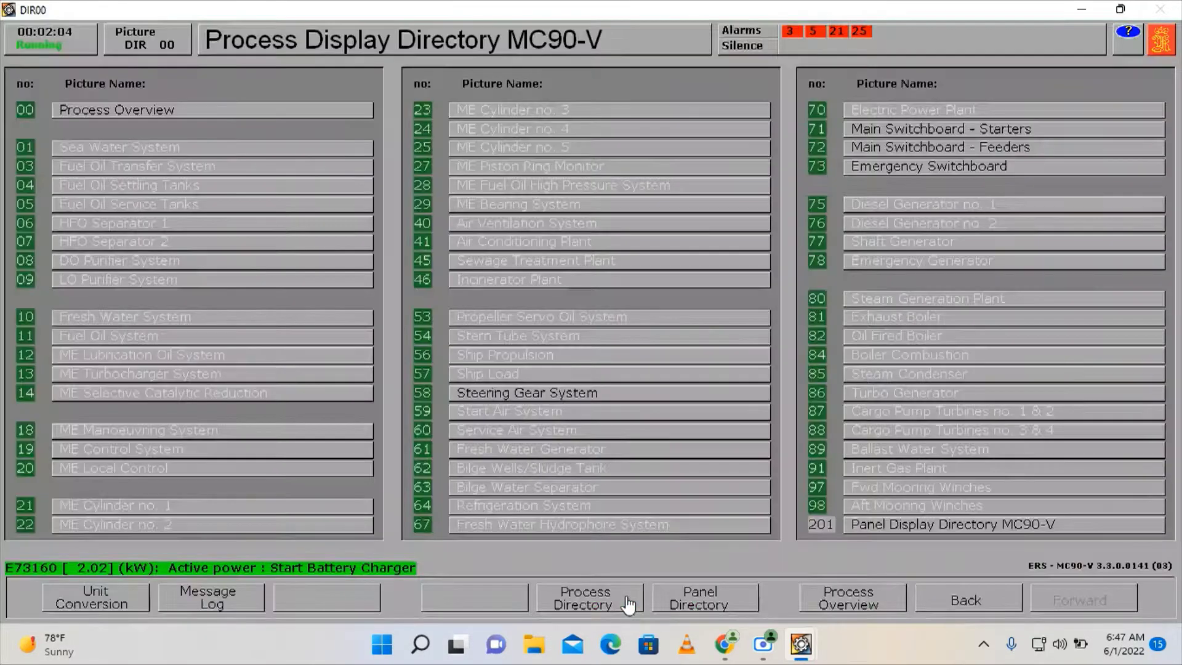
click(547, 397)
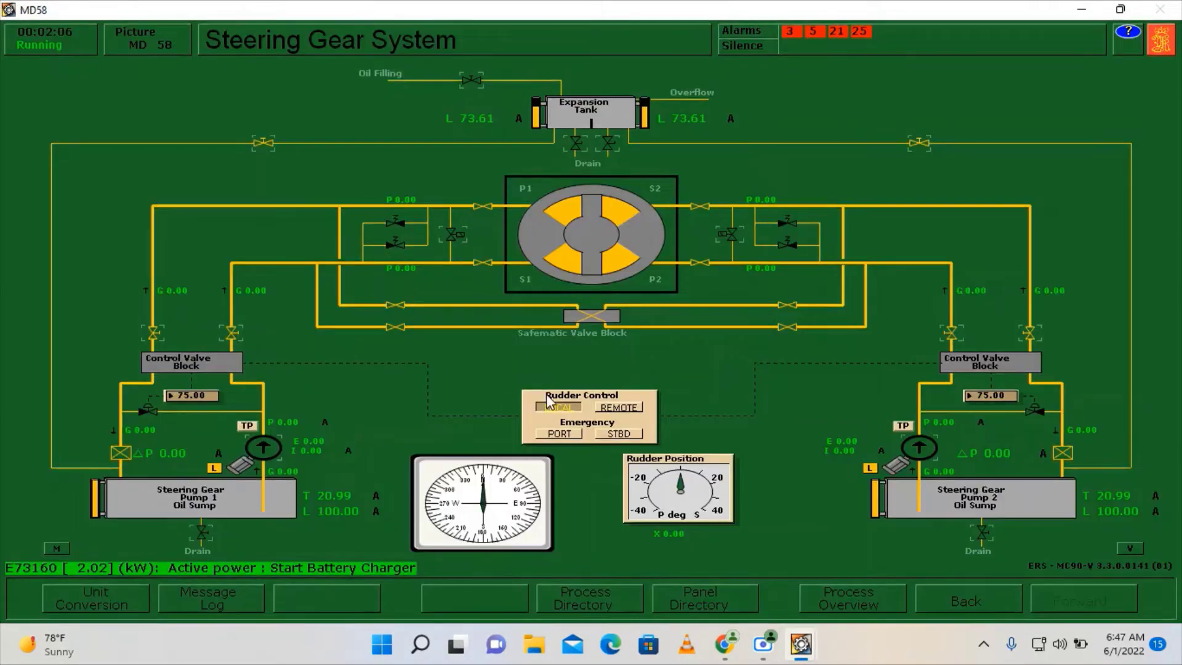
Run steering gear pump 1, note filter 1 ΔP of 6.93, then stop the pump.
click(275, 450)
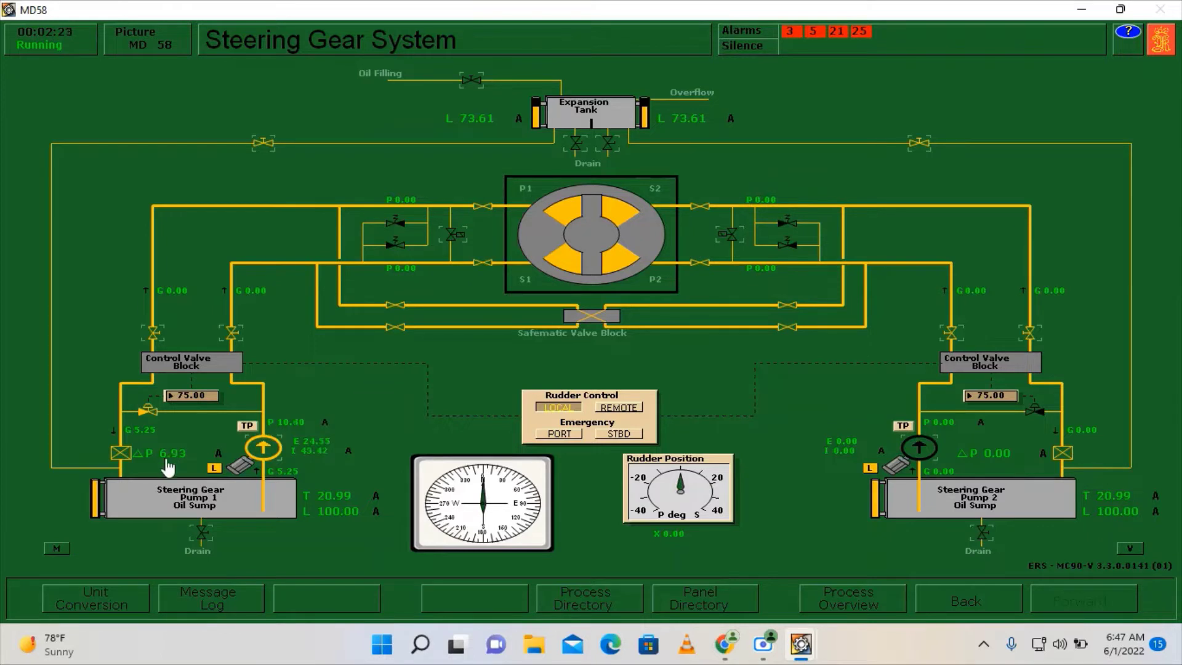
mouse_move(165, 467)
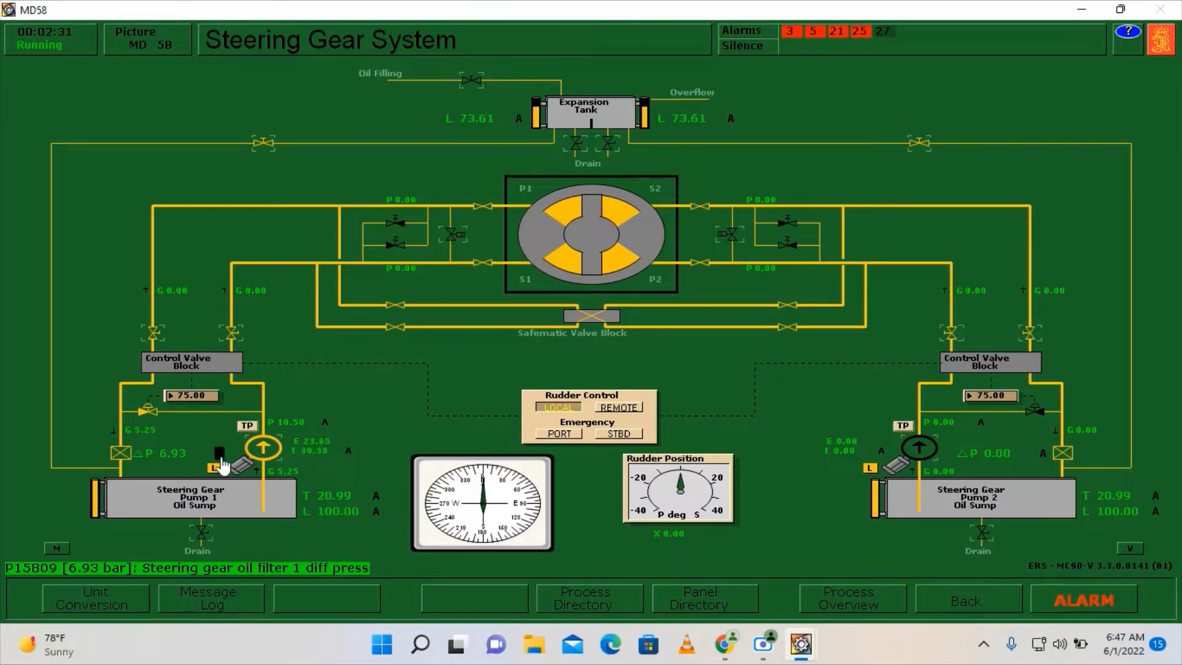
click(263, 454)
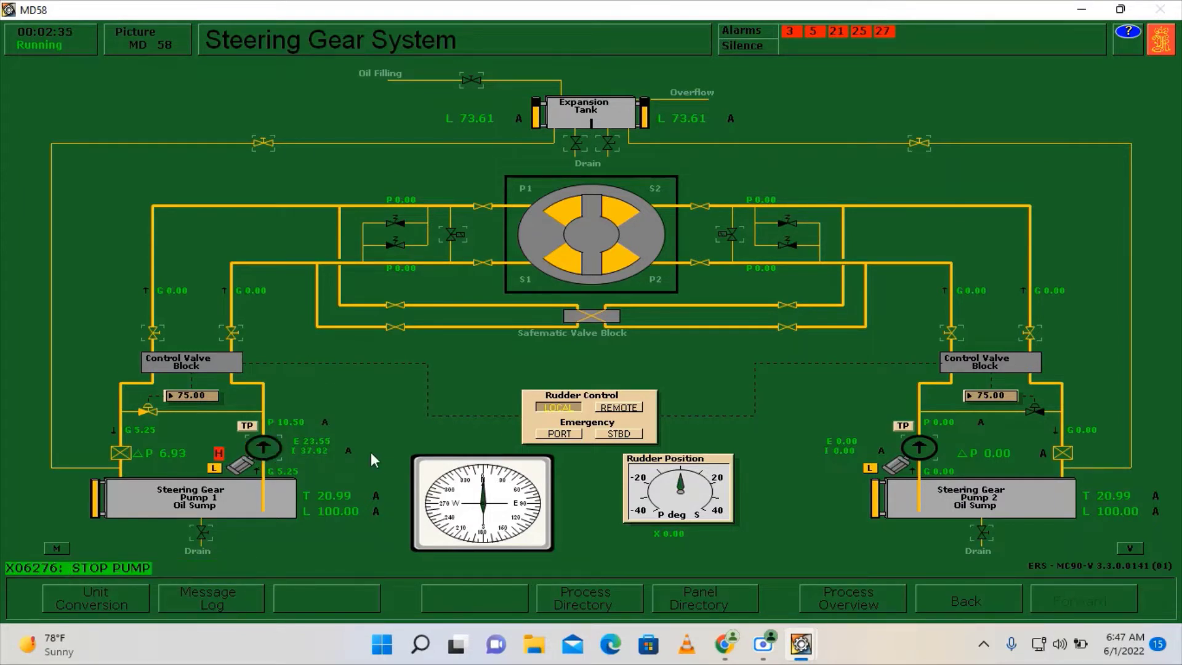
Reset malfunction M1588 'Steering gear filter 1 dirty' on page 3200, then close the malfunction pages.
click(58, 548)
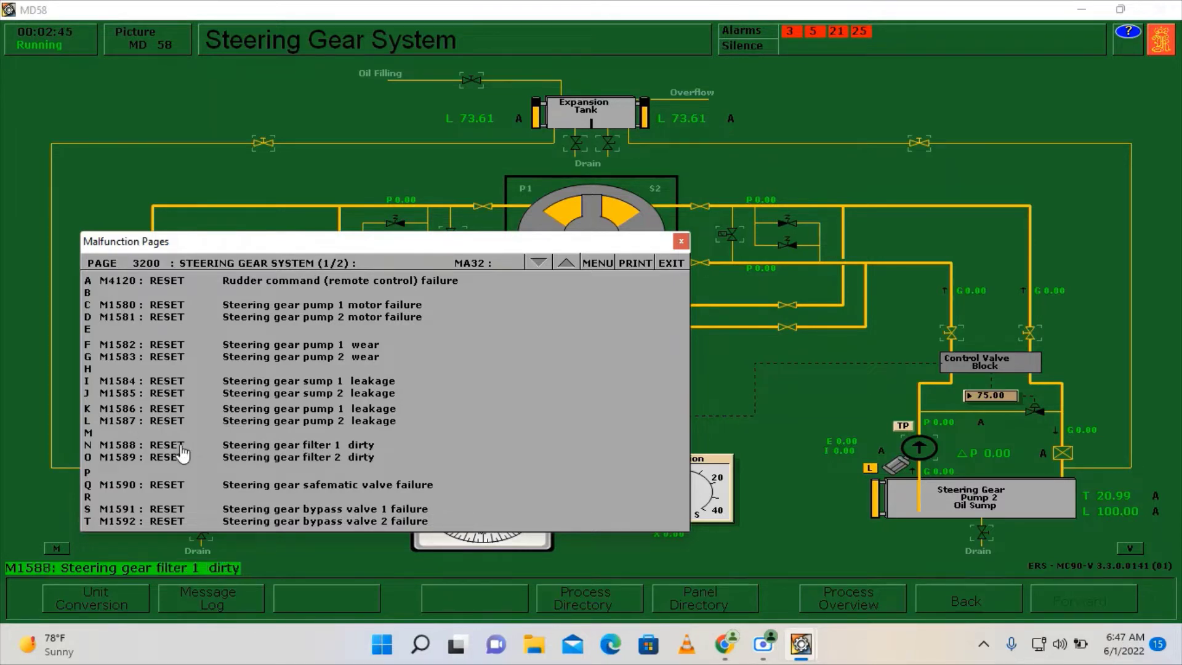
click(682, 242)
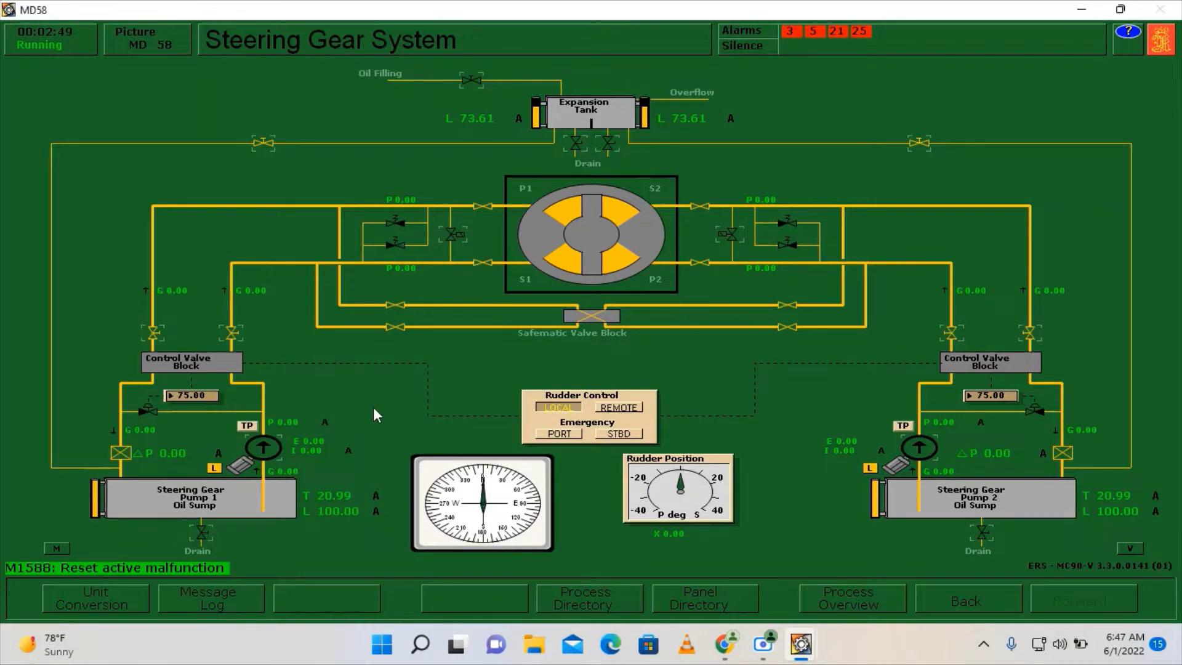
Start pump 1 and hold Emergency PORT until the rudder reaches -35°.
click(276, 459)
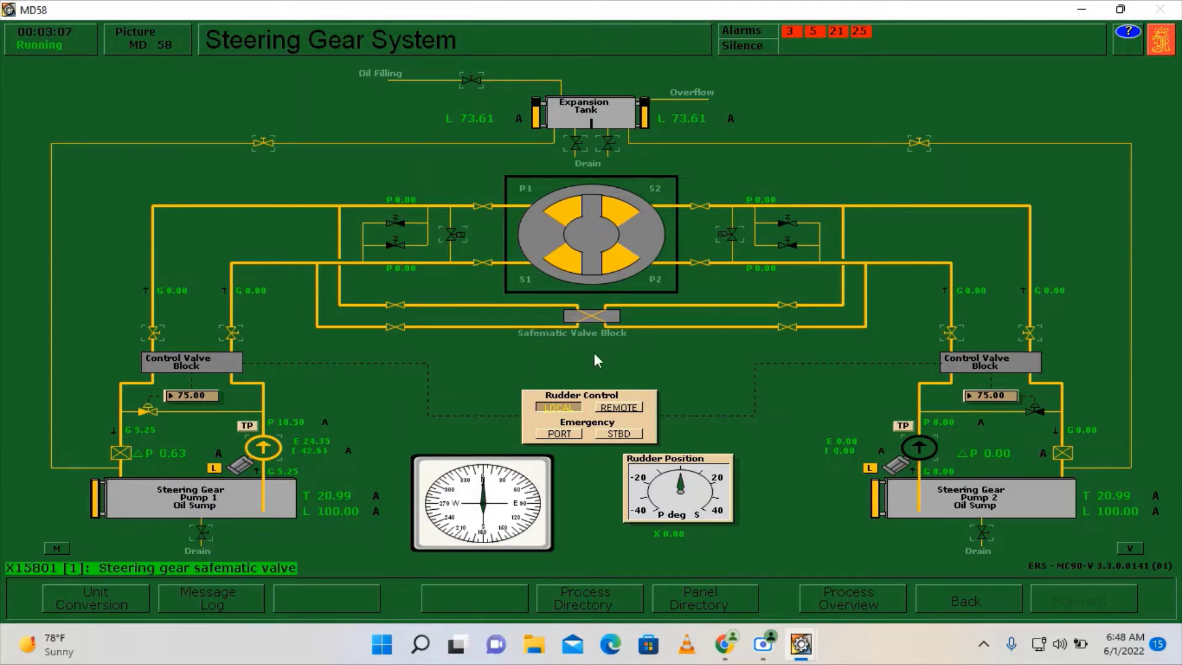
click(572, 437)
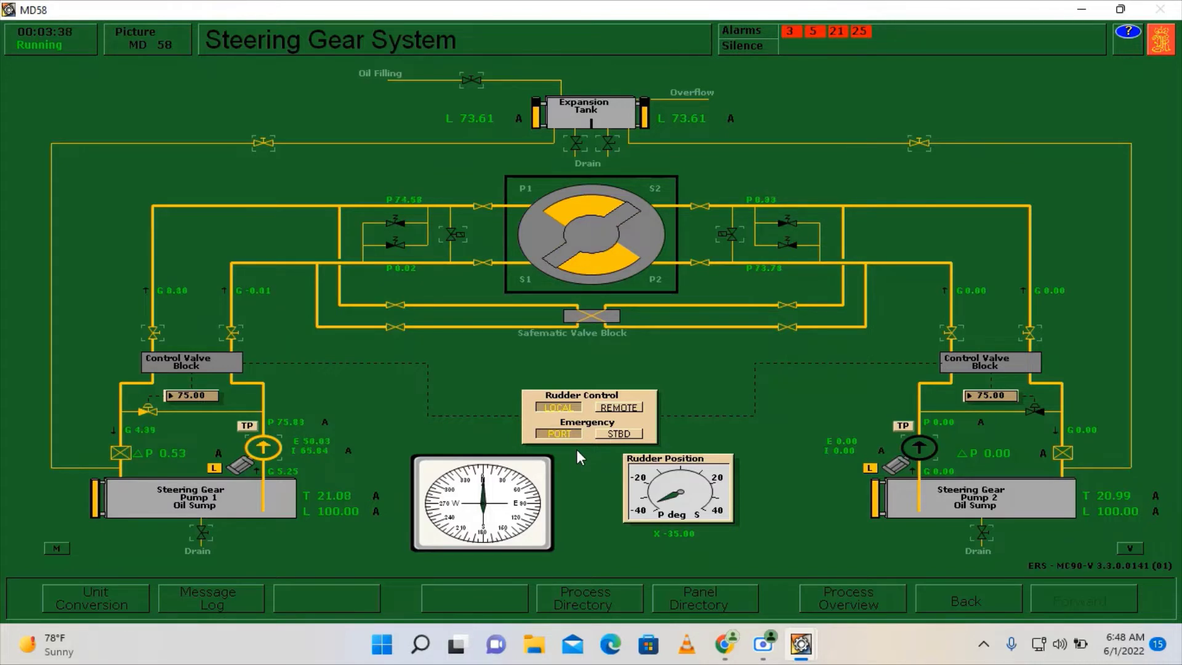
click(568, 435)
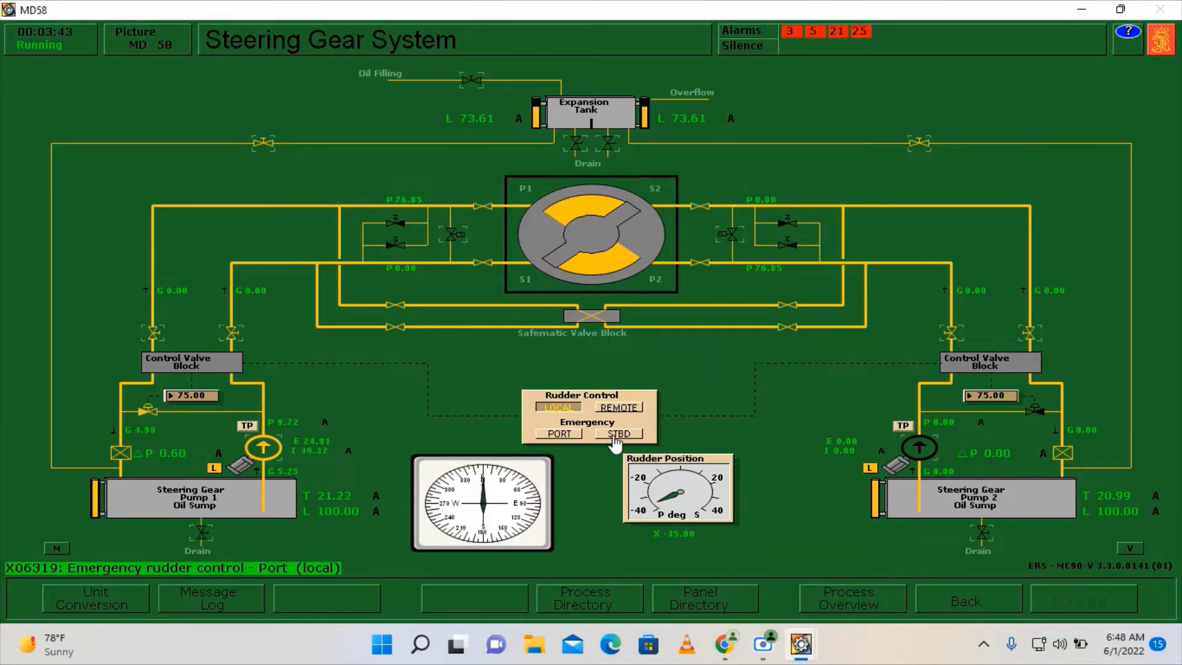
Hold Emergency STBD until the rudder position reads 35° starboard, then release it.
click(616, 438)
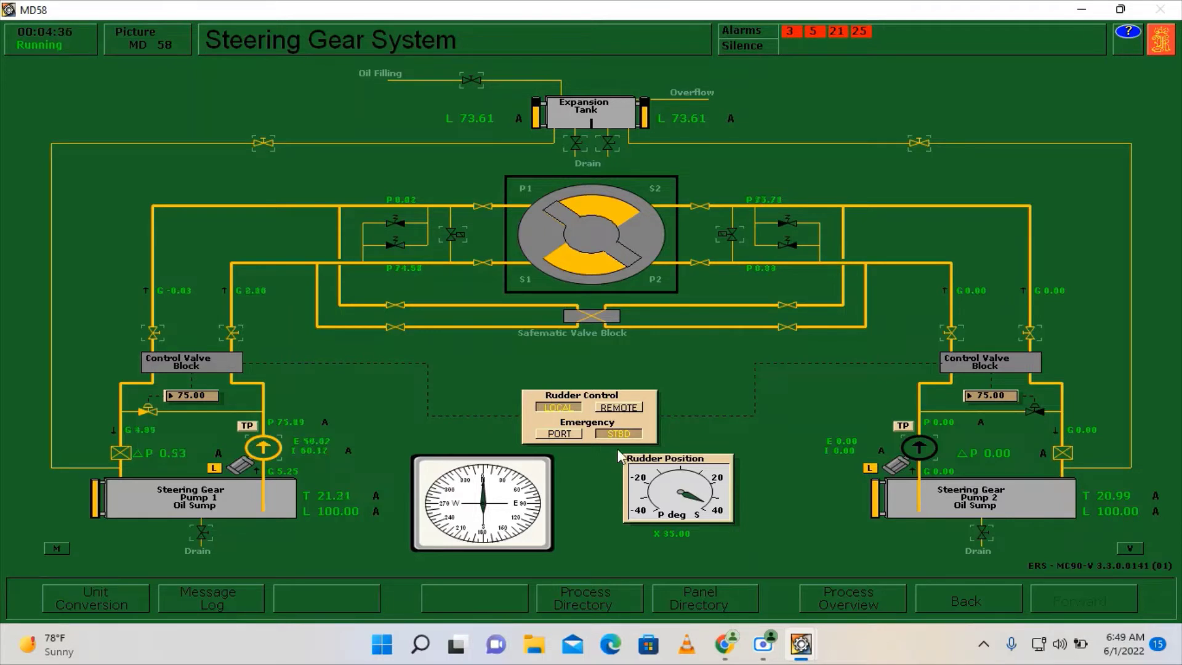
click(616, 438)
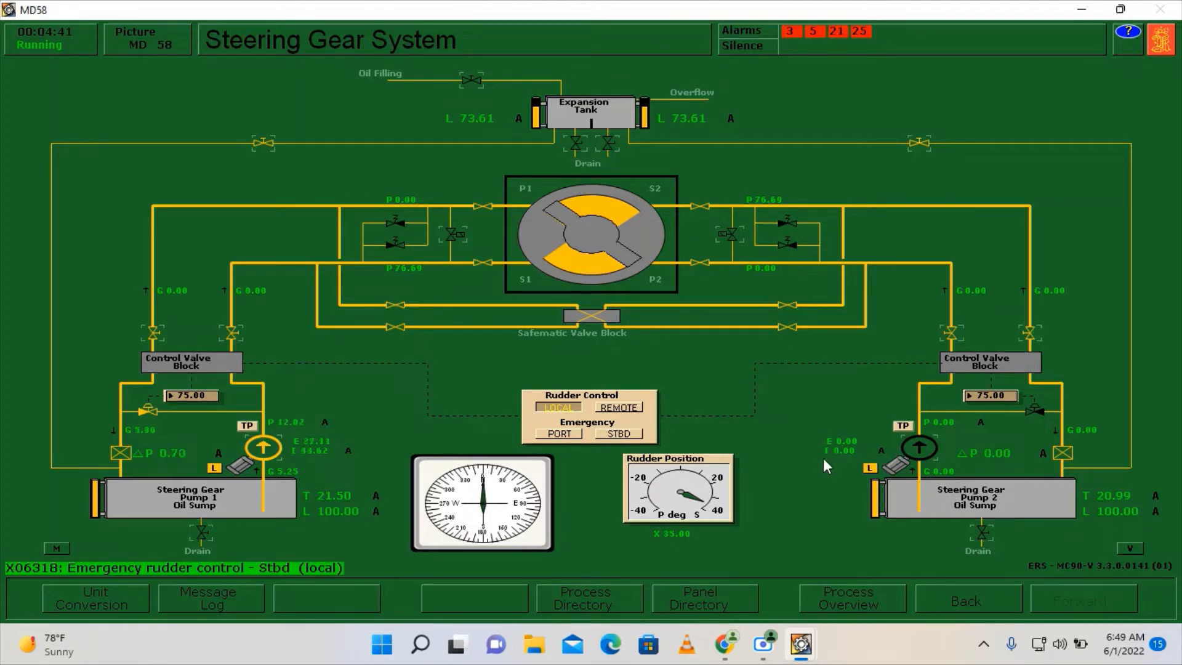
Start pump 2, stop pump 1, and drive the rudder to -35° port with Emergency PORT.
click(920, 448)
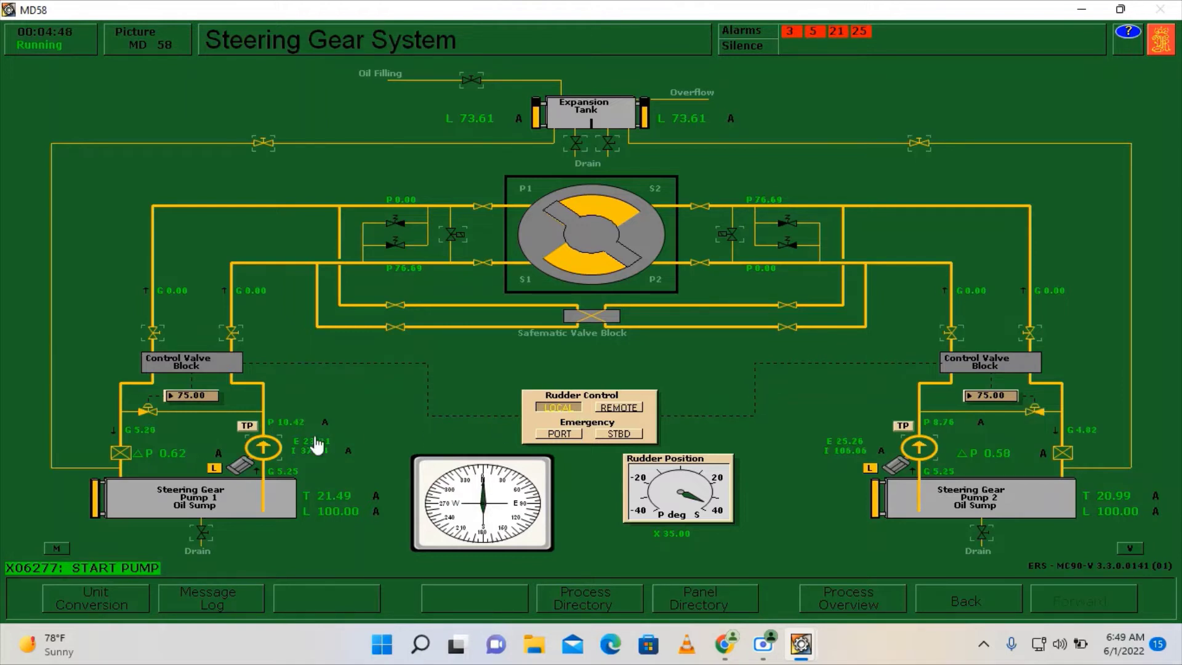
click(265, 450)
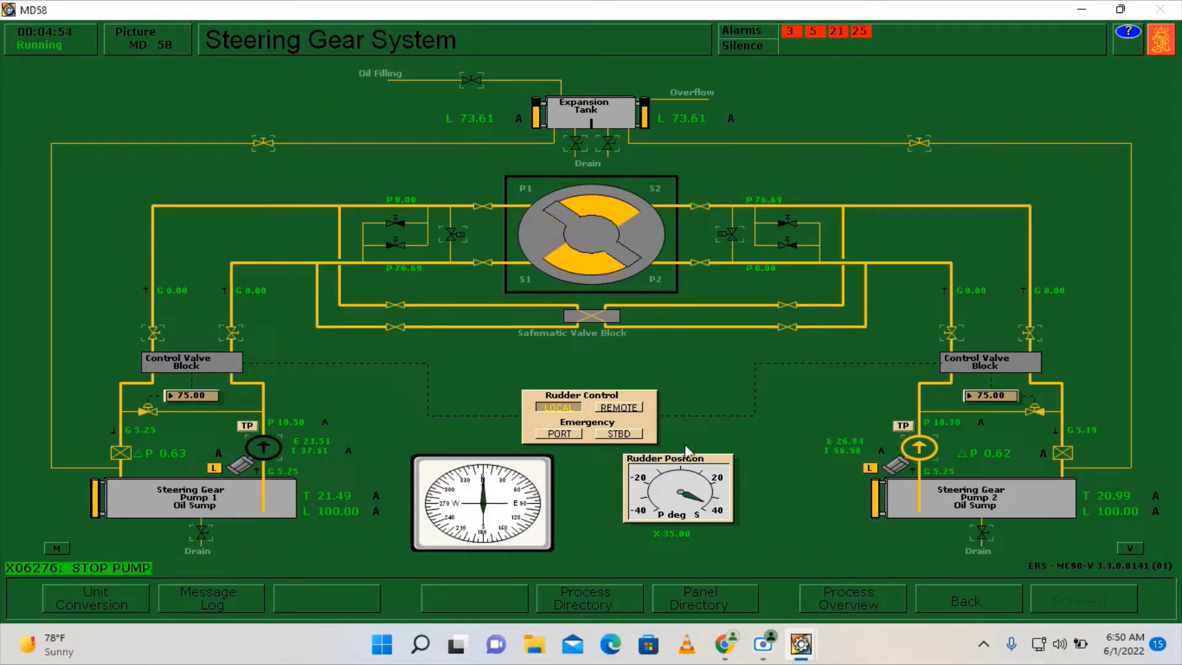
click(564, 435)
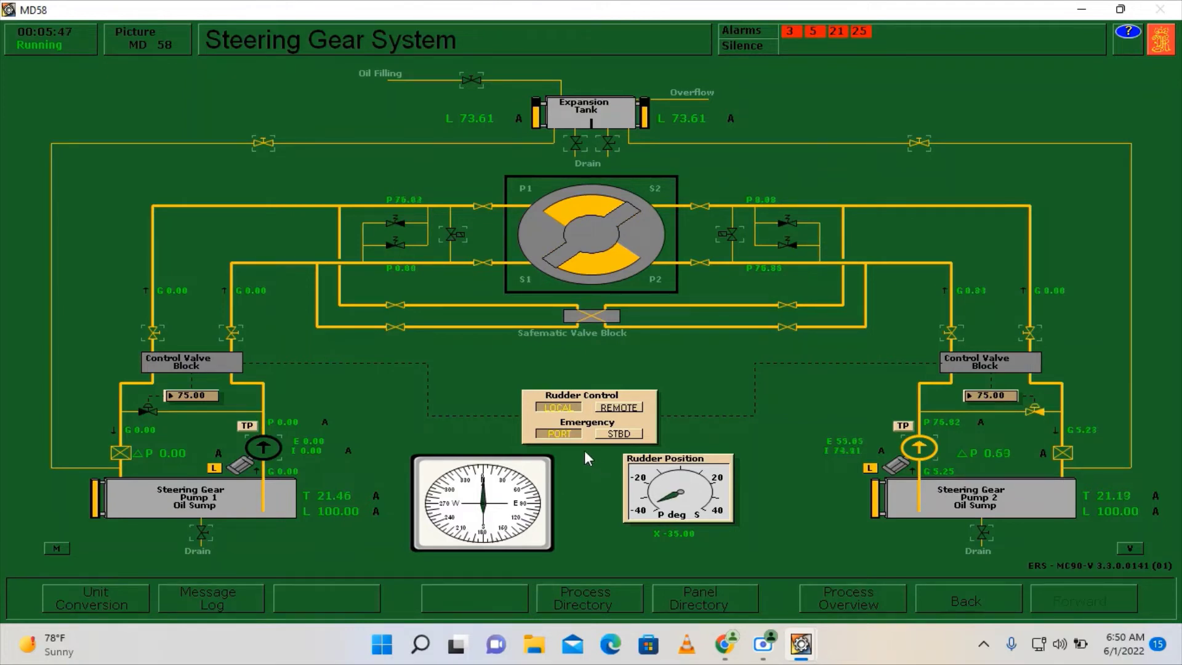
Release Emergency PORT and drive the rudder with pump 2 to 35° starboard.
click(574, 433)
click(602, 435)
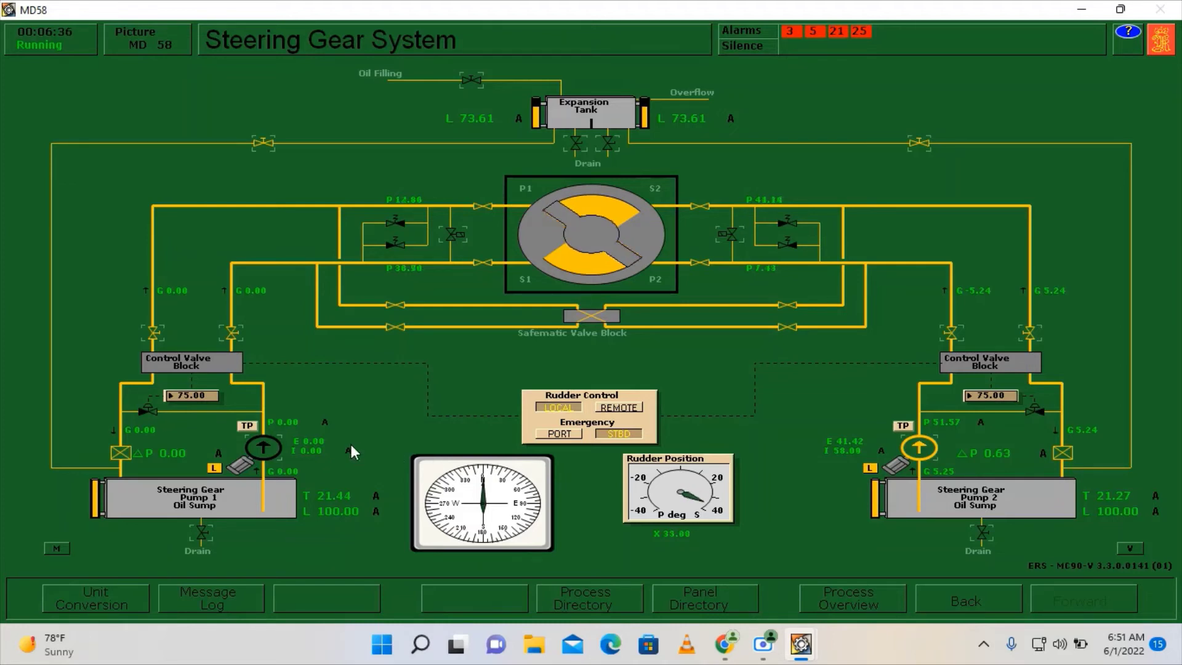
Restart pump 1, then swing the rudder to -35° port and back to 35° starboard.
click(265, 451)
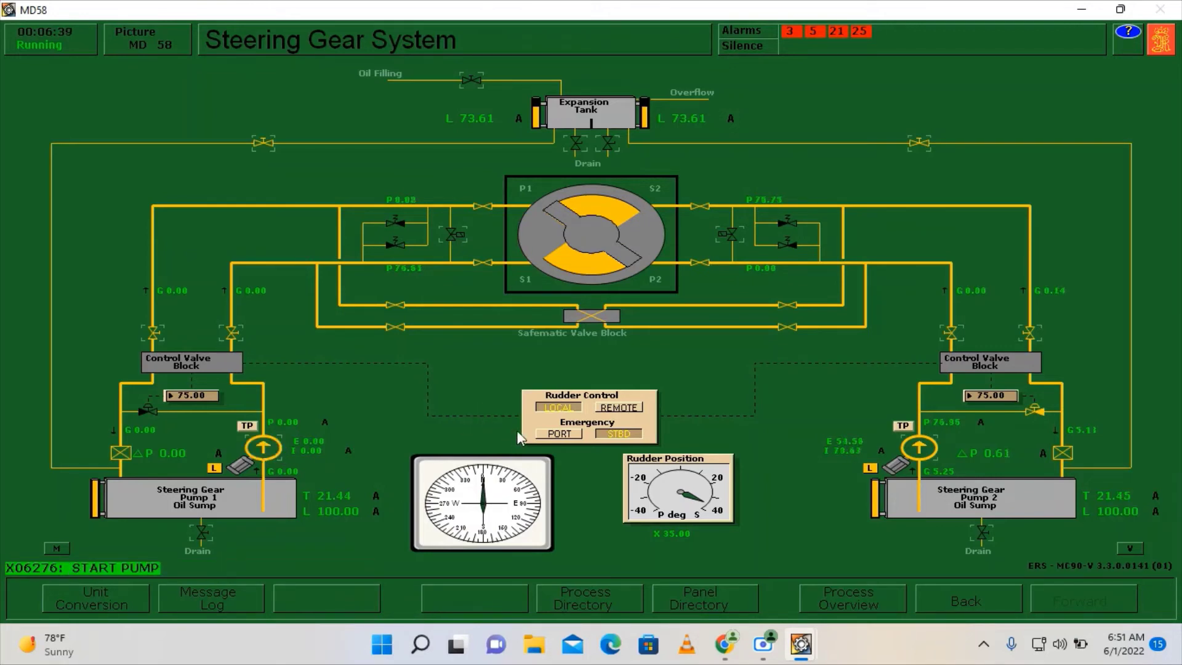
click(567, 435)
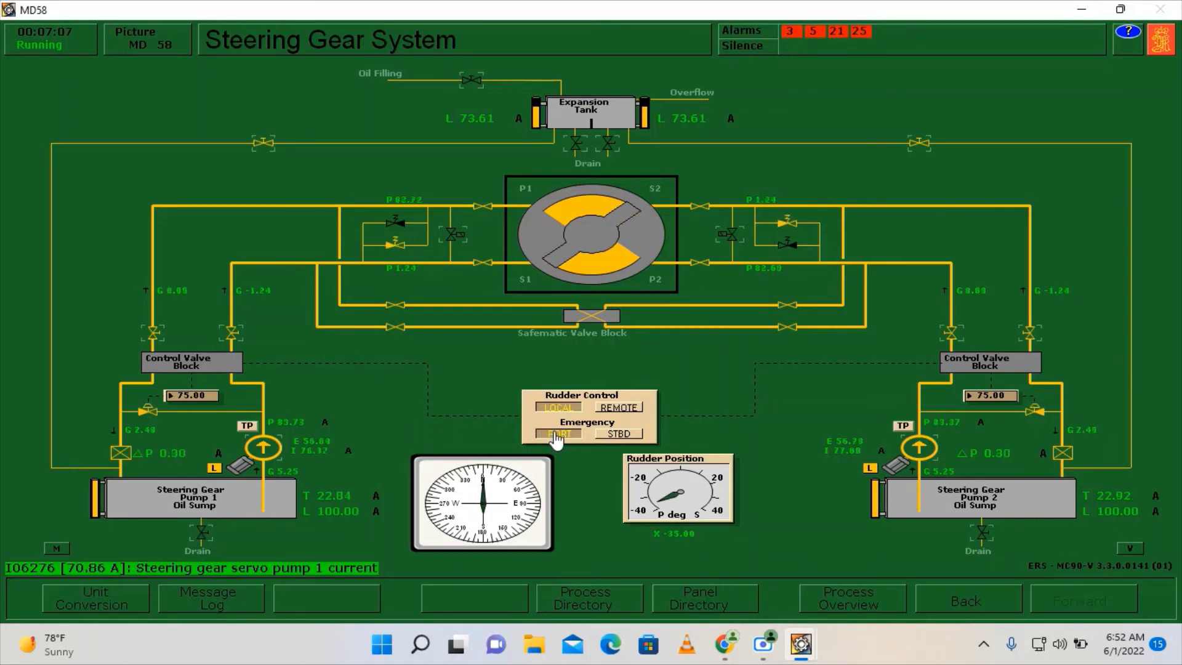
click(557, 438)
click(612, 434)
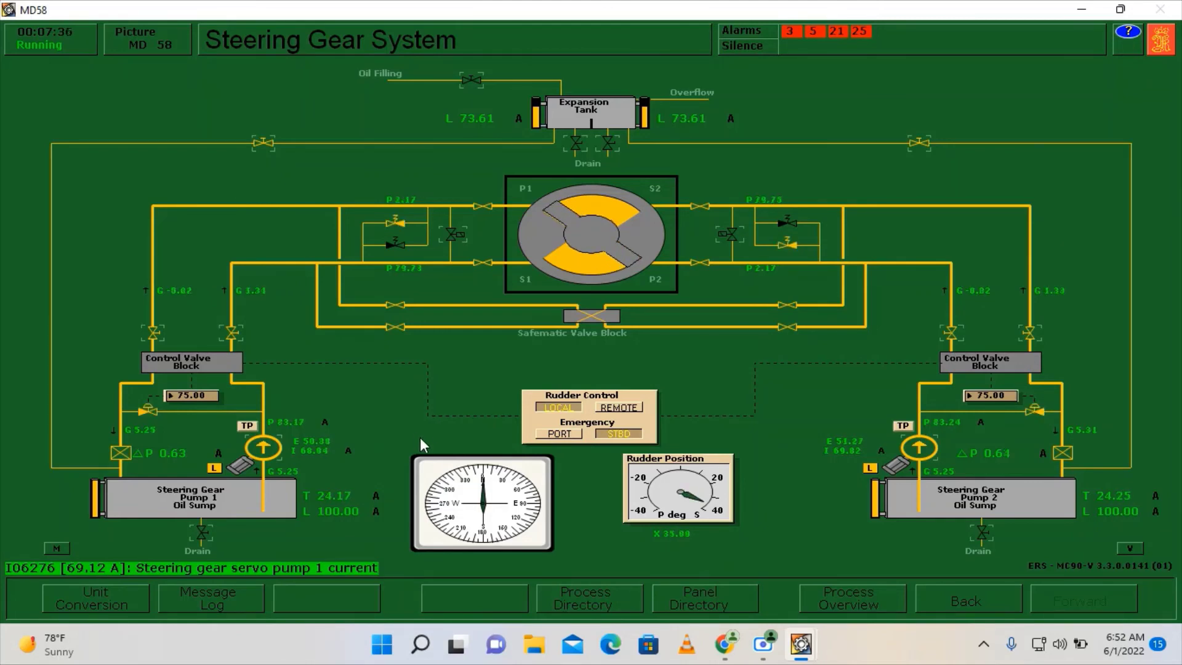
click(634, 441)
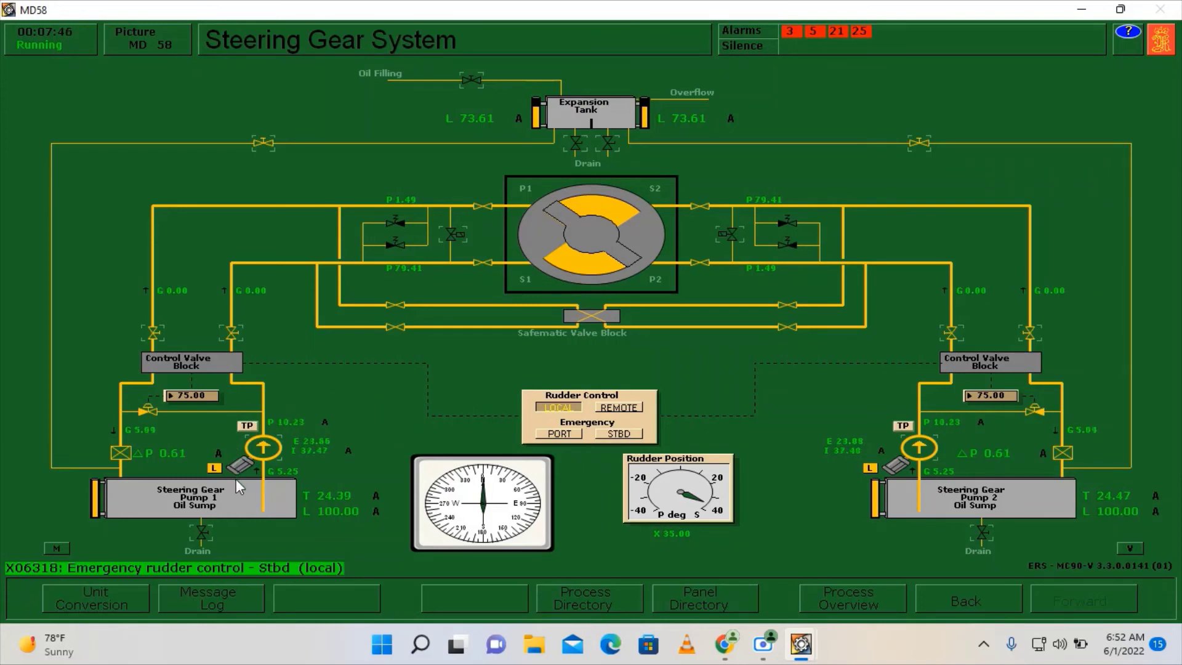
Set Pump 1, Pump 2 and Rudder Control to remote, then show the Panel Display Directory.
click(215, 470)
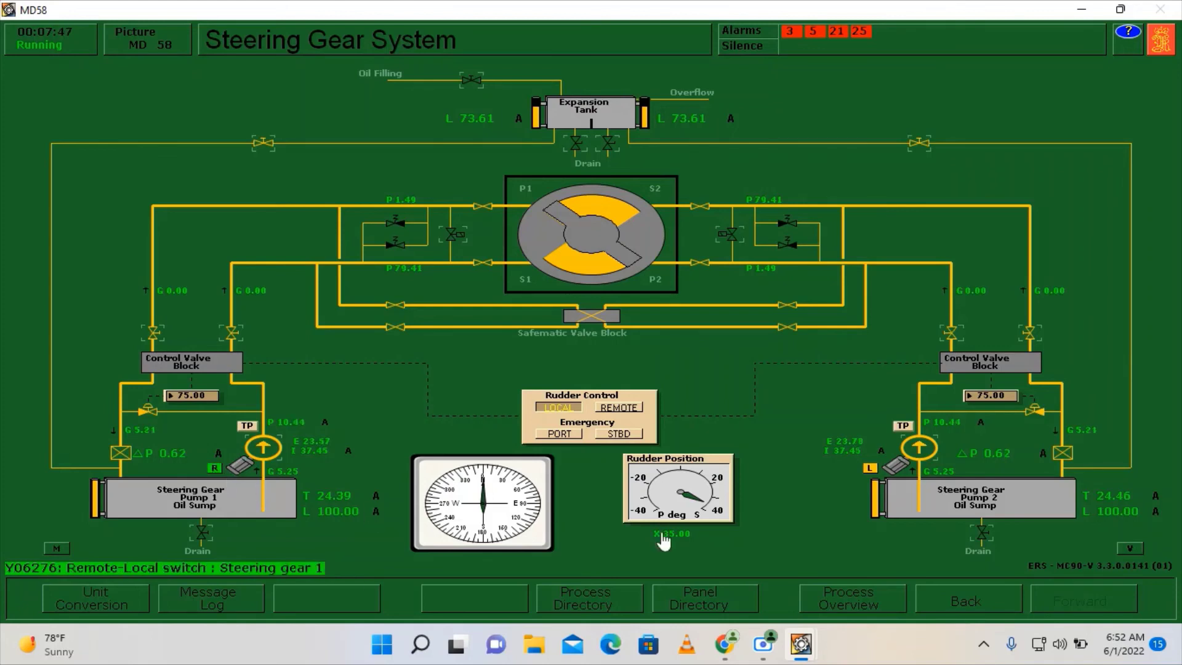
click(872, 471)
click(636, 409)
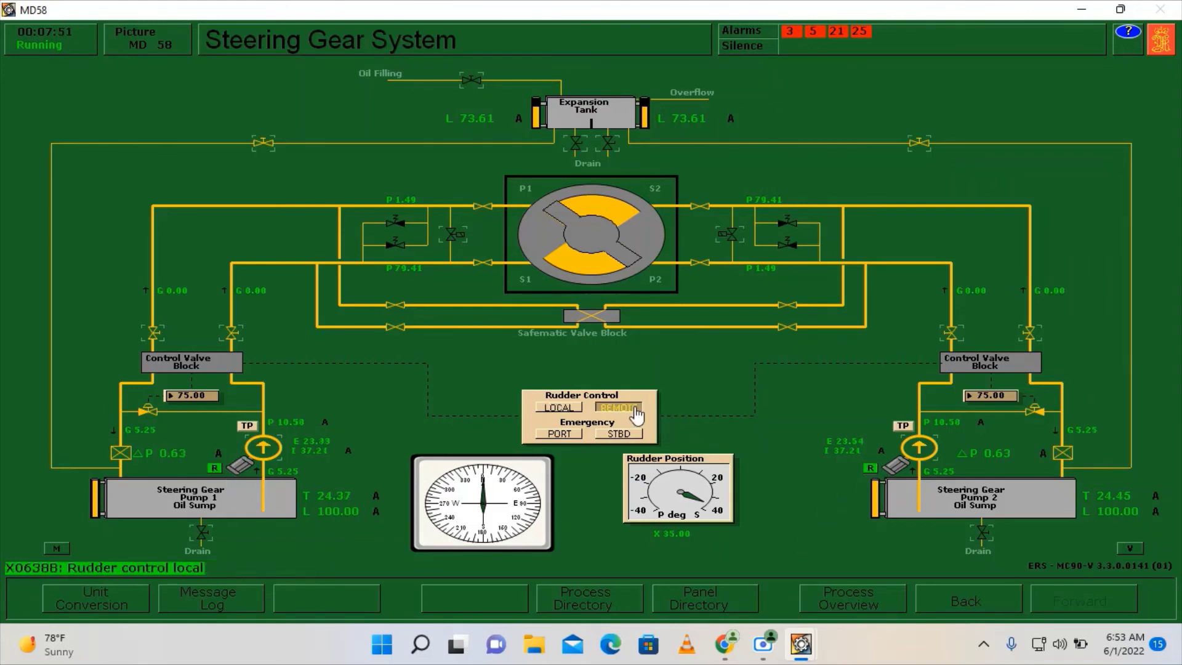
click(678, 603)
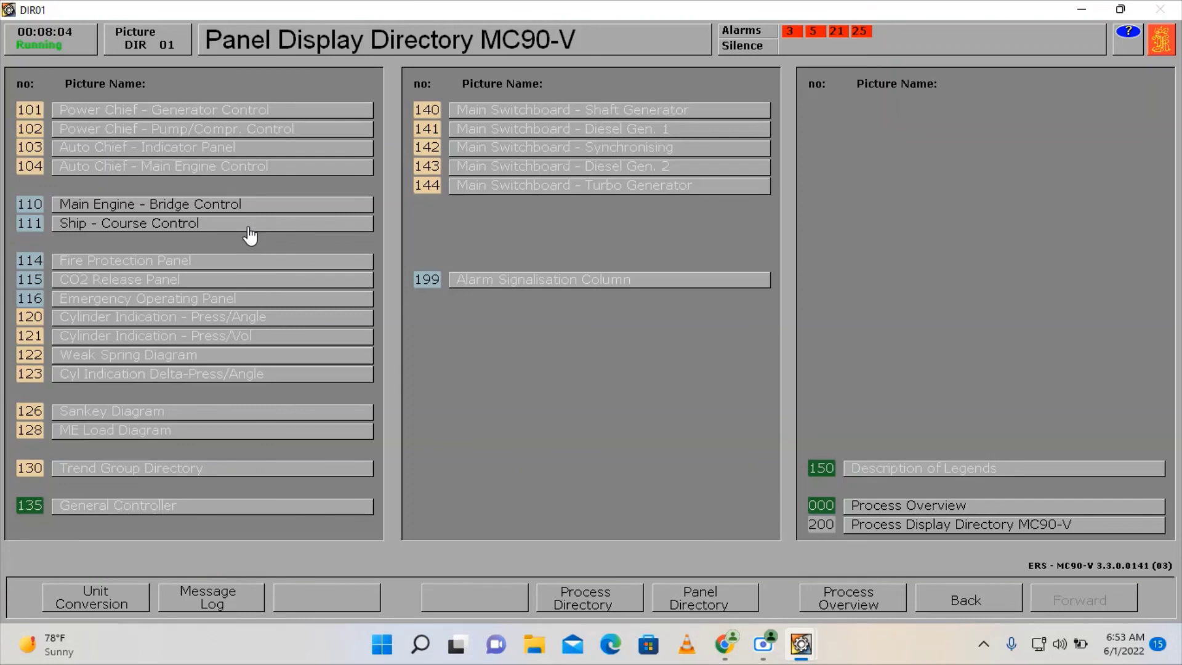
Set steering gear pumps to AUTO in 111 Ship - Course Control, then reopen 58 Steering Gear System.
click(89, 229)
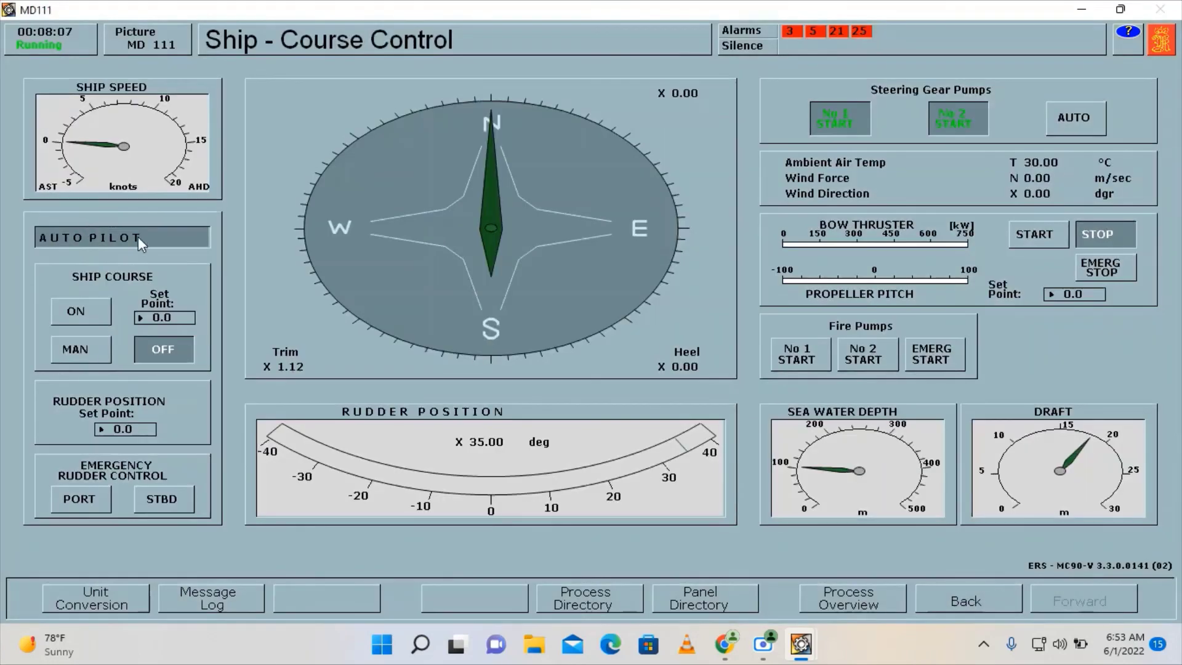
click(1088, 129)
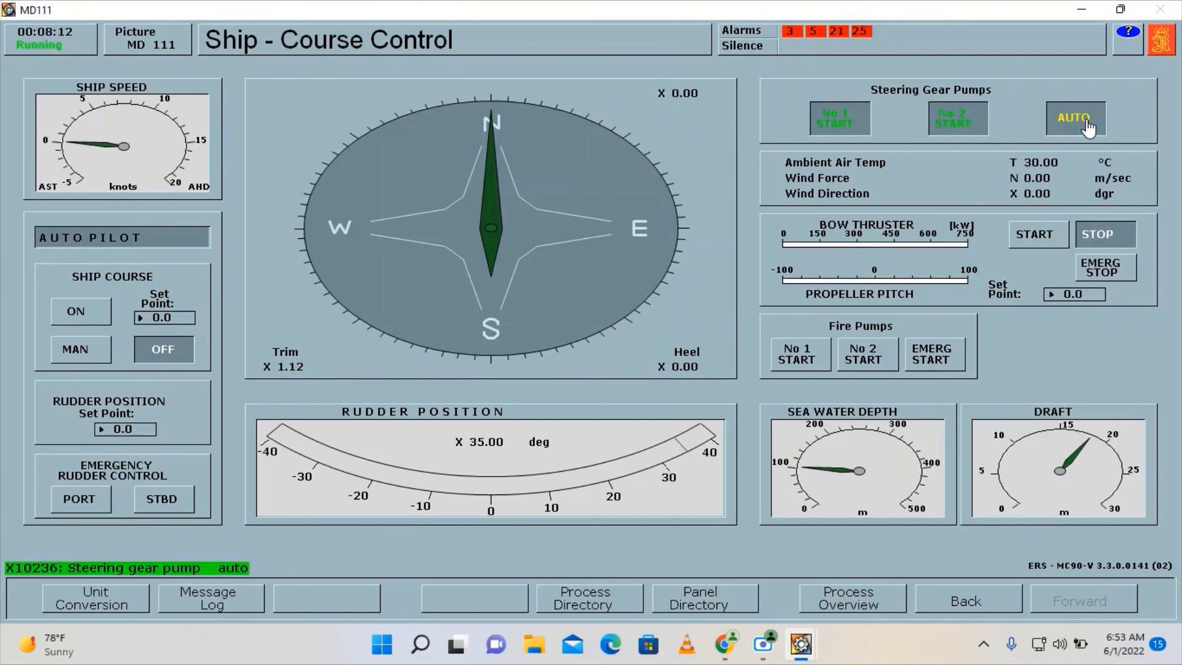
click(607, 595)
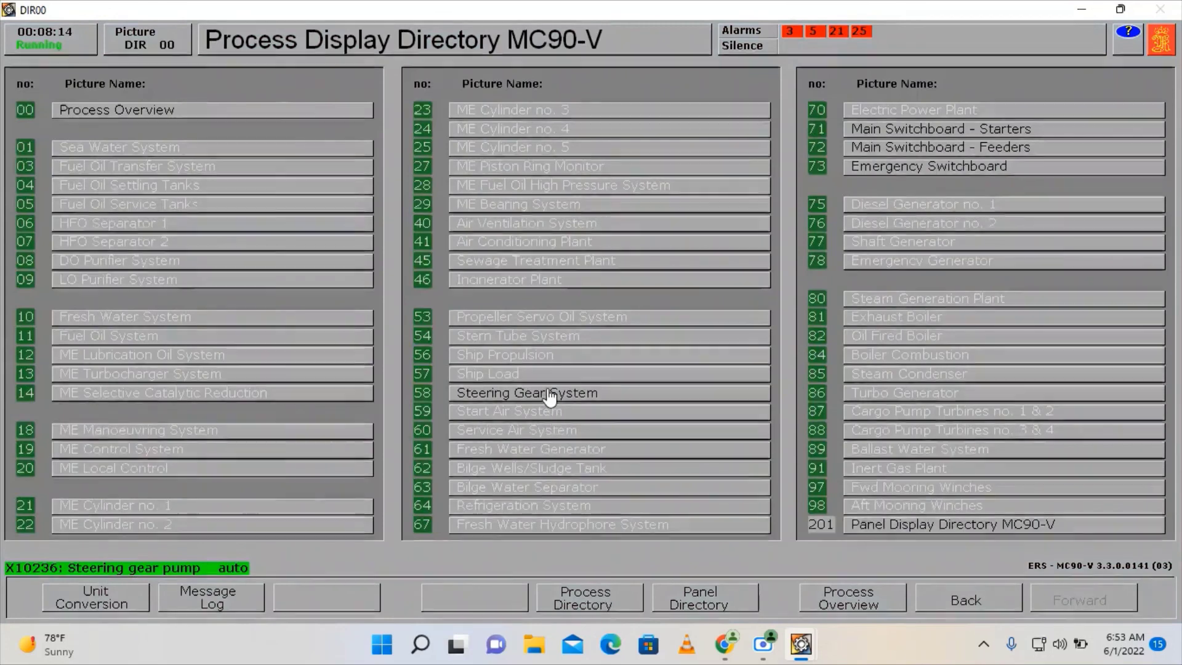
click(548, 394)
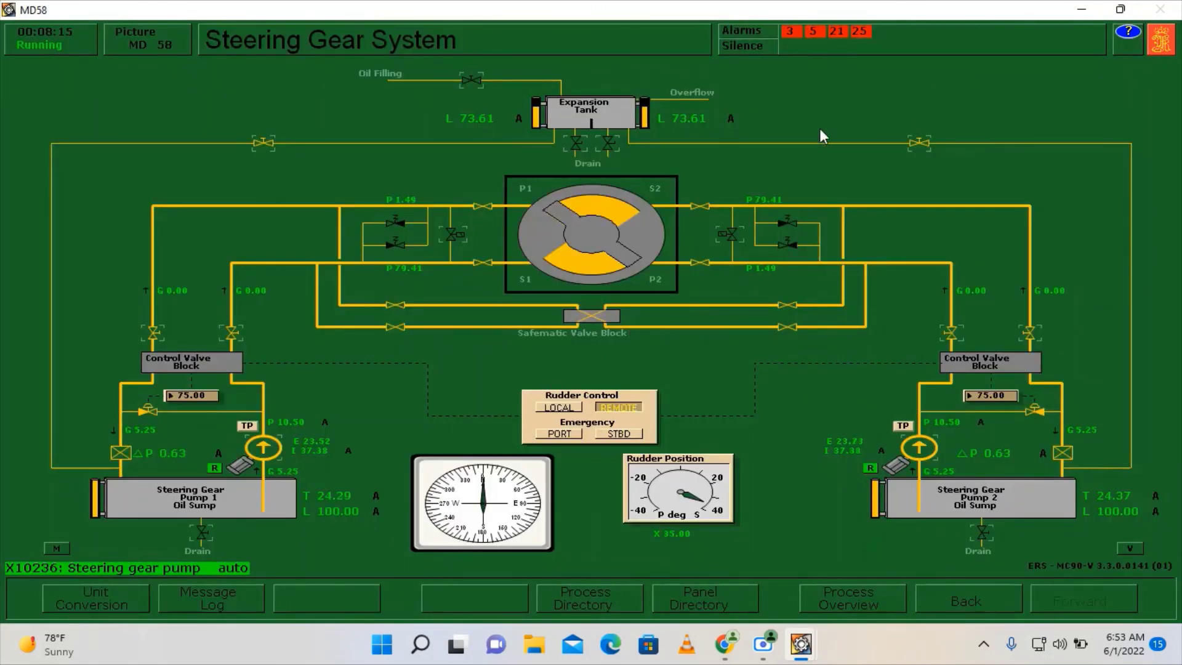